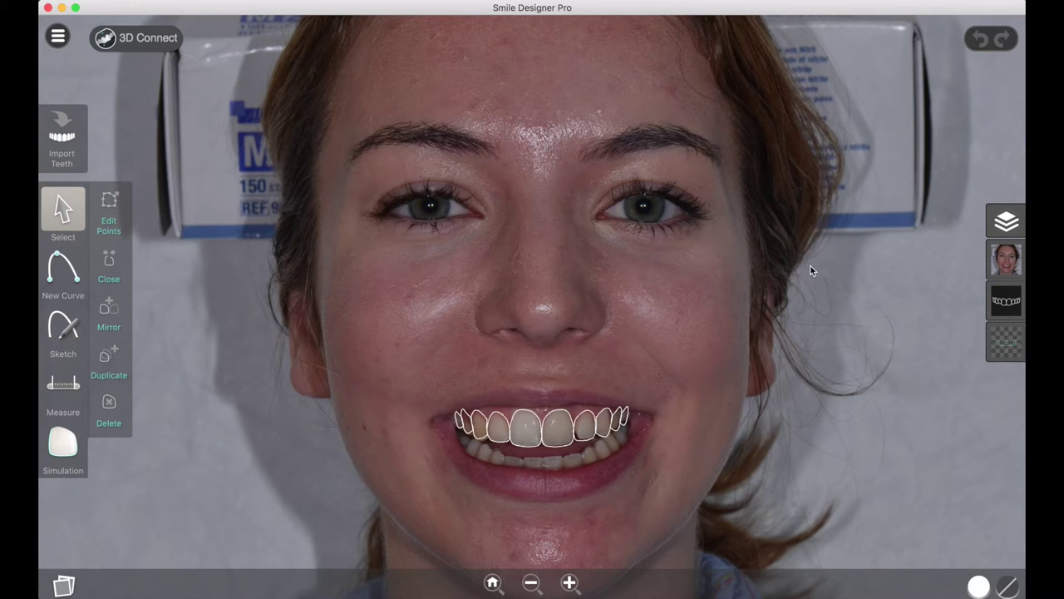
Start the simulation of the outlined upper teeth with an anterior tooth set from the library.
{"action": "left_click", "coordinate": [64, 440]}
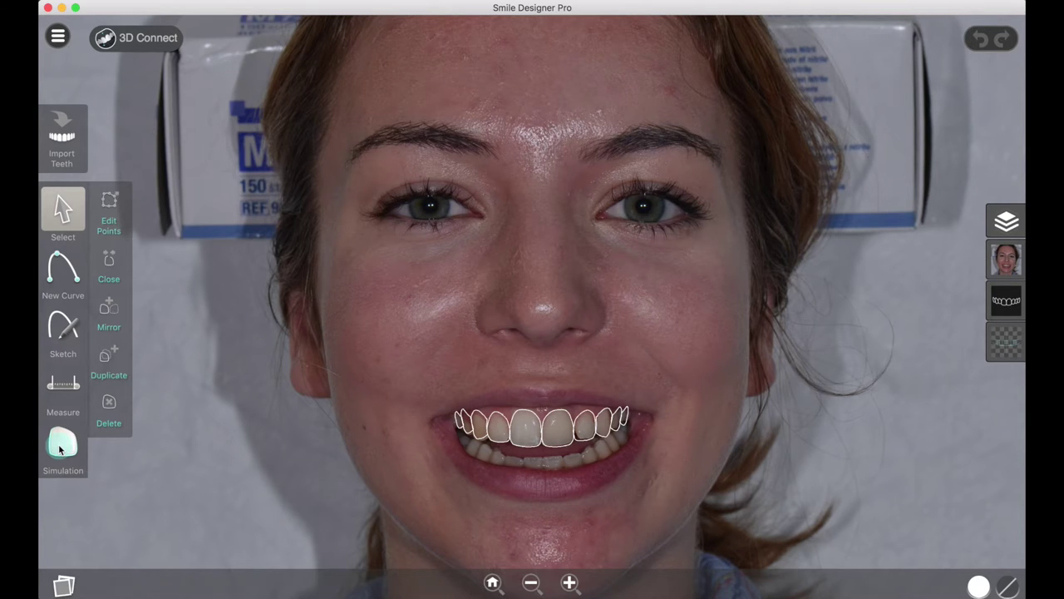
{"action": "mouse_move", "coordinate": [542, 407]}
{"action": "left_mouse_down"}
{"action": "mouse_move", "coordinate": [544, 423]}
{"action": "mouse_move", "coordinate": [542, 406]}
{"action": "left_mouse_up"}
{"action": "mouse_move", "coordinate": [591, 408]}
{"action": "left_mouse_down"}
{"action": "mouse_move", "coordinate": [565, 401]}
{"action": "mouse_move", "coordinate": [575, 404]}
{"action": "left_mouse_up"}
{"action": "left_click", "coordinate": [607, 408]}
{"action": "left_click", "coordinate": [607, 411]}
Fit the mouth mask points to the inner lip line all around the mouth and set the shadow opacity to 27%.
{"action": "scroll", "coordinate": [618, 360], "scroll_direction": "up", "scroll_amount": 3}
{"action": "left_click", "coordinate": [465, 355]}
{"action": "left_click", "coordinate": [497, 352]}
{"action": "left_click_drag", "start_coordinate": [368, 359], "coordinate": [379, 361]}
{"action": "left_click_drag", "start_coordinate": [316, 369], "coordinate": [427, 435]}
{"action": "left_click_drag", "start_coordinate": [505, 428], "coordinate": [505, 457]}
{"action": "left_click_drag", "start_coordinate": [592, 429], "coordinate": [587, 462]}
{"action": "left_click_drag", "start_coordinate": [664, 422], "coordinate": [661, 440]}
{"action": "left_click_drag", "start_coordinate": [772, 386], "coordinate": [723, 361]}
{"action": "left_click_drag", "start_coordinate": [551, 567], "coordinate": [556, 567]}
{"action": "left_click_drag", "start_coordinate": [422, 566], "coordinate": [408, 567]}
{"action": "left_click", "coordinate": [710, 529]}
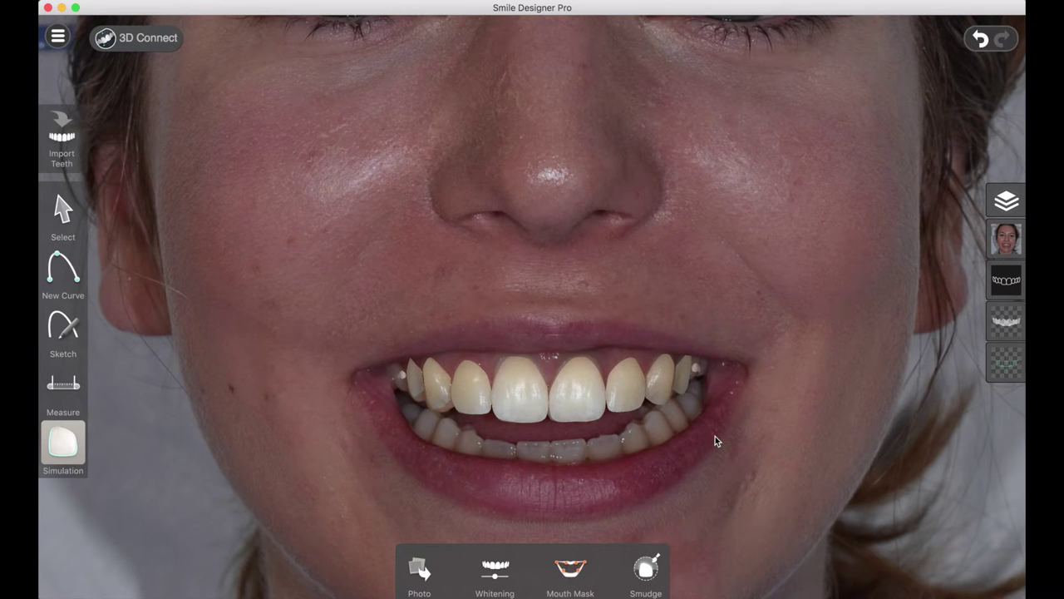
Set the simulated teeth's whitening to 25% and highlights to 53%.
{"action": "left_click", "coordinate": [497, 571]}
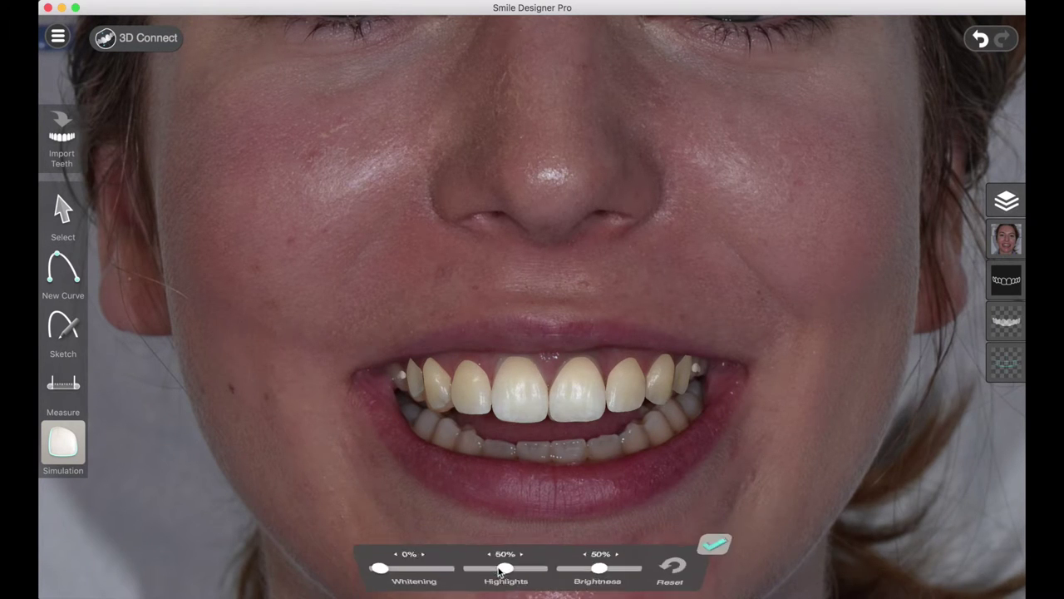
{"action": "mouse_move", "coordinate": [504, 569]}
{"action": "left_mouse_down"}
{"action": "mouse_move", "coordinate": [537, 568]}
{"action": "mouse_move", "coordinate": [507, 567]}
{"action": "left_mouse_up"}
{"action": "mouse_move", "coordinate": [381, 568]}
{"action": "left_mouse_down"}
{"action": "mouse_move", "coordinate": [409, 568]}
{"action": "mouse_move", "coordinate": [397, 567]}
{"action": "left_mouse_up"}
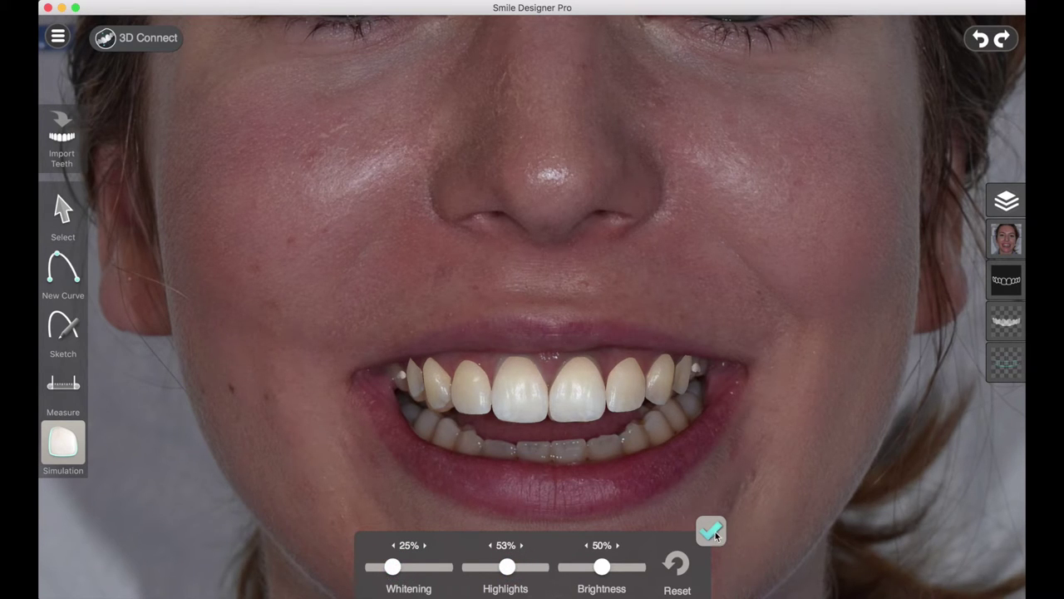
{"action": "left_click", "coordinate": [712, 536]}
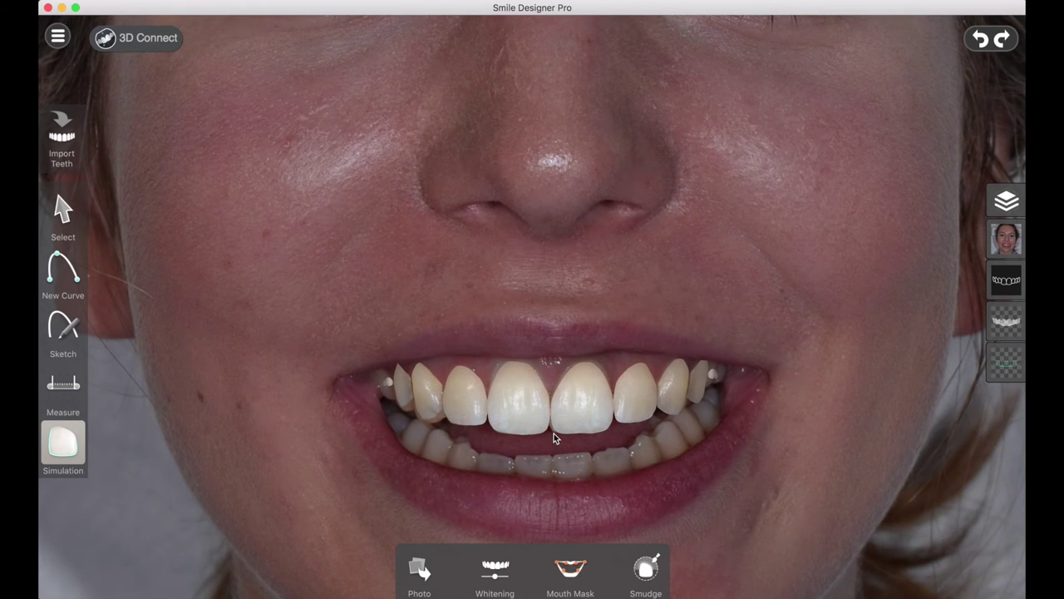
Change the source image of the simulated teeth to the Natural Smile case photo.
{"action": "left_click", "coordinate": [420, 572]}
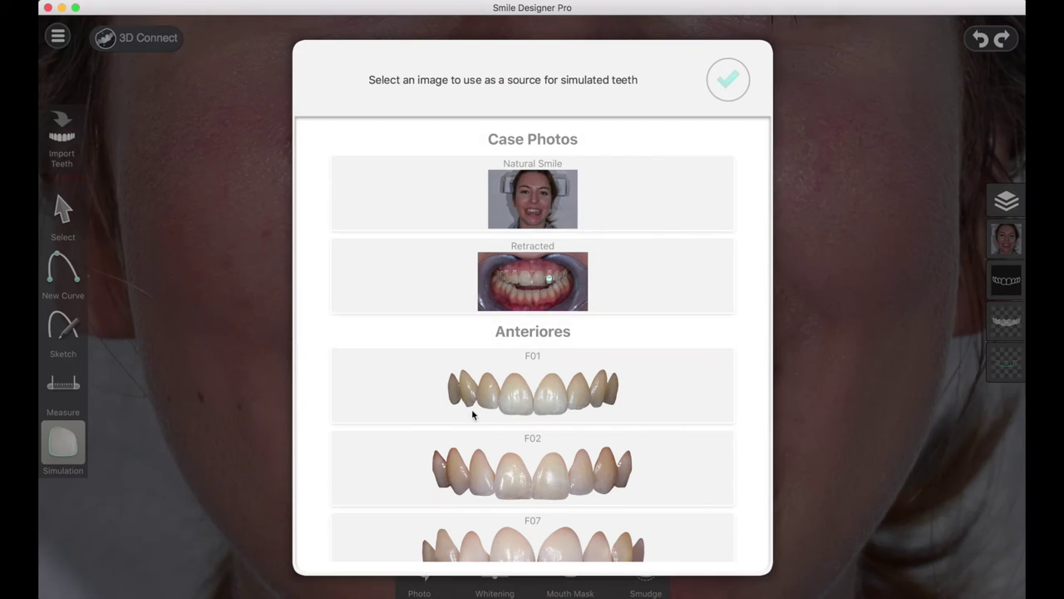
{"action": "left_click", "coordinate": [533, 208]}
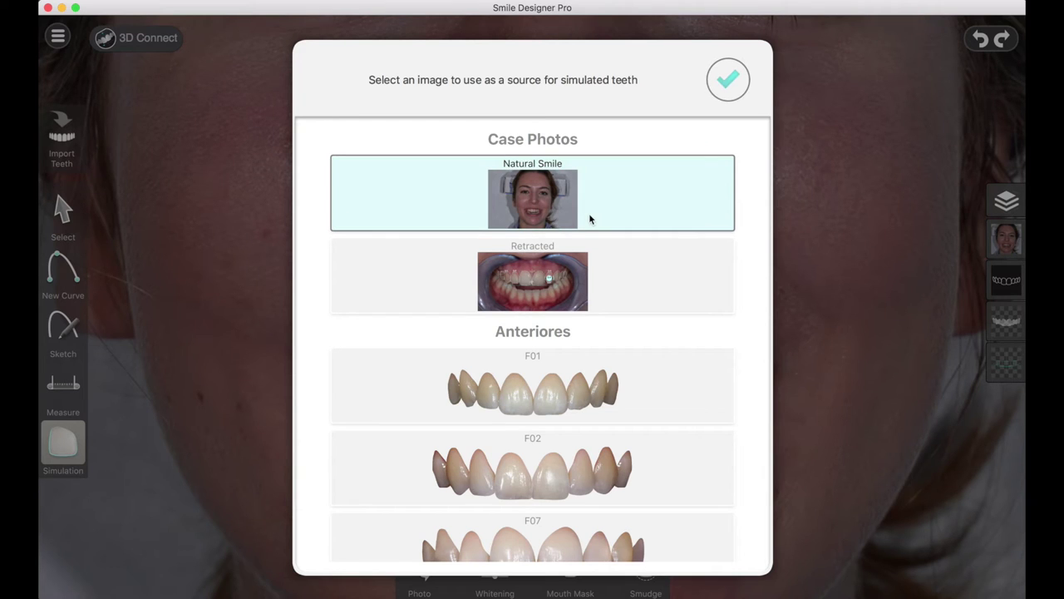
{"action": "left_click", "coordinate": [729, 80]}
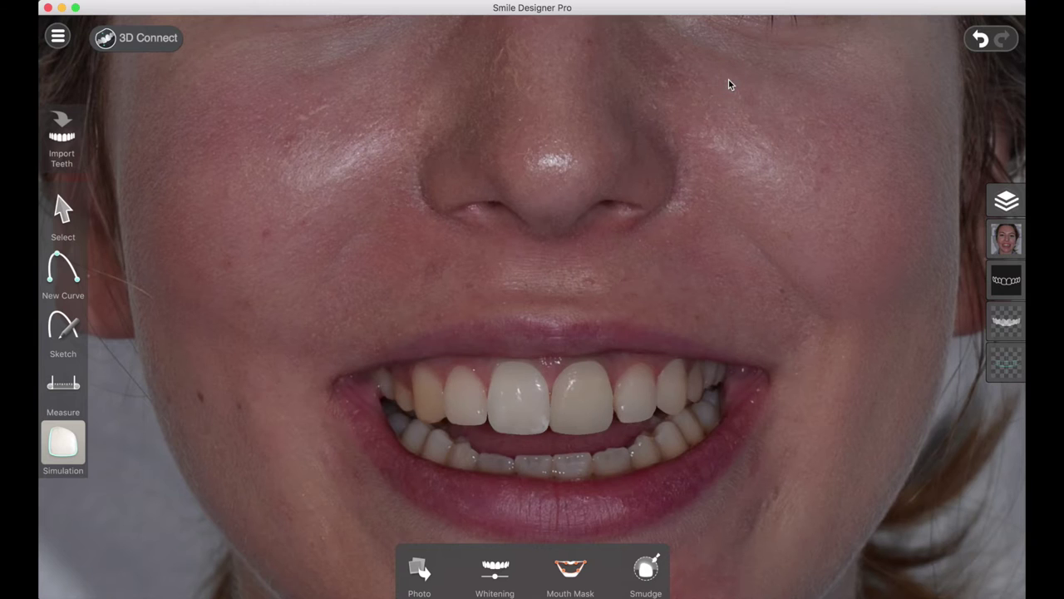
Reposition the photo texture inside the patient's two upper central incisors so that both match in shade.
{"action": "left_click", "coordinate": [595, 408]}
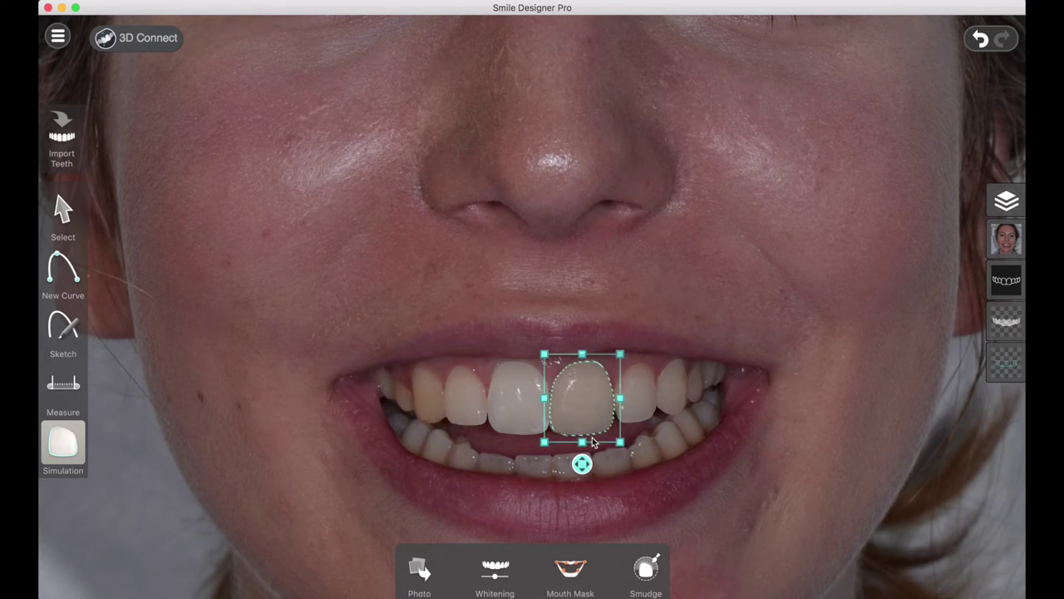
{"action": "left_click", "coordinate": [623, 452]}
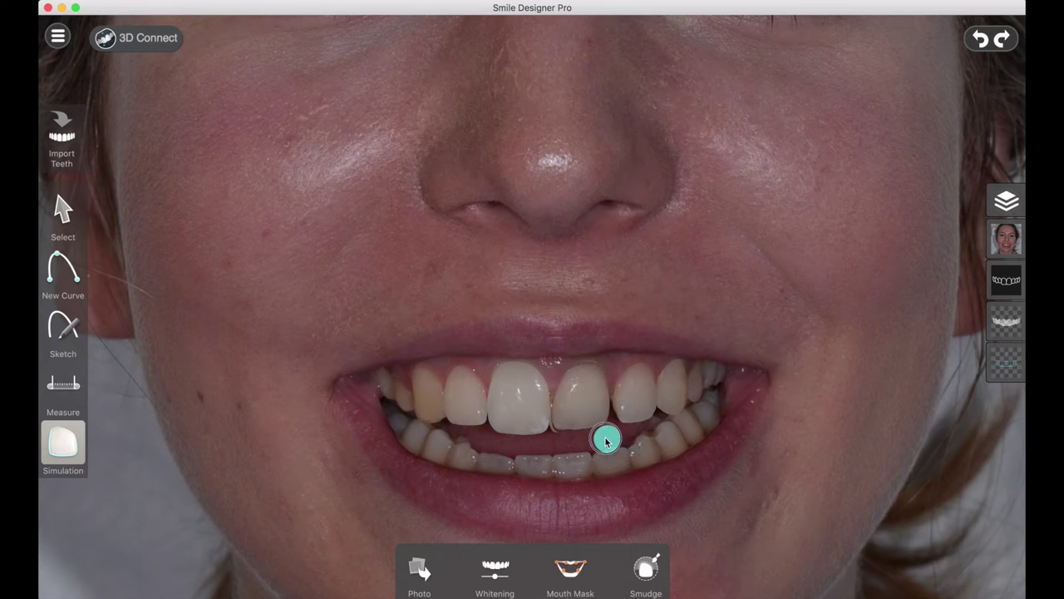
{"action": "left_click", "coordinate": [586, 405]}
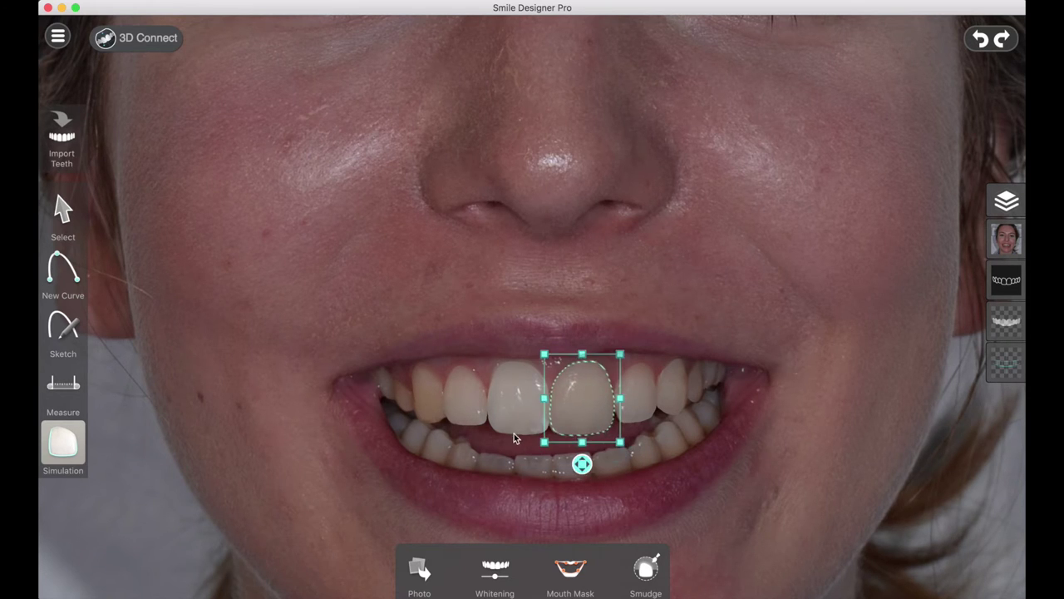
{"action": "left_click", "coordinate": [506, 415]}
{"action": "left_click_drag", "start_coordinate": [519, 464], "coordinate": [450, 463]}
{"action": "left_click_drag", "start_coordinate": [555, 444], "coordinate": [558, 449]}
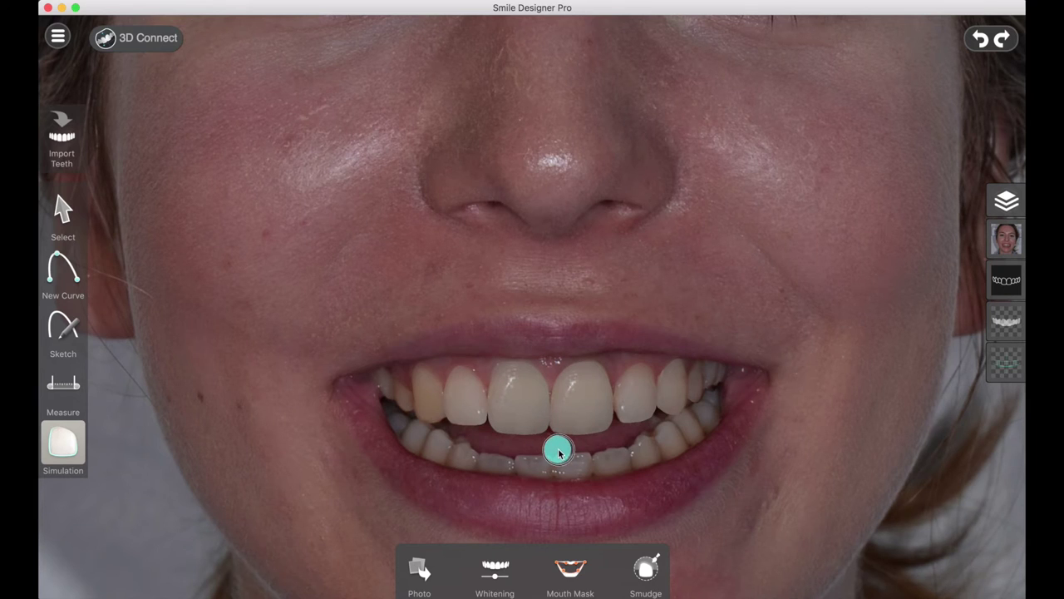
Adjust the photo texture inside the patient's upper right lateral incisor and canine.
{"action": "left_click", "coordinate": [464, 409]}
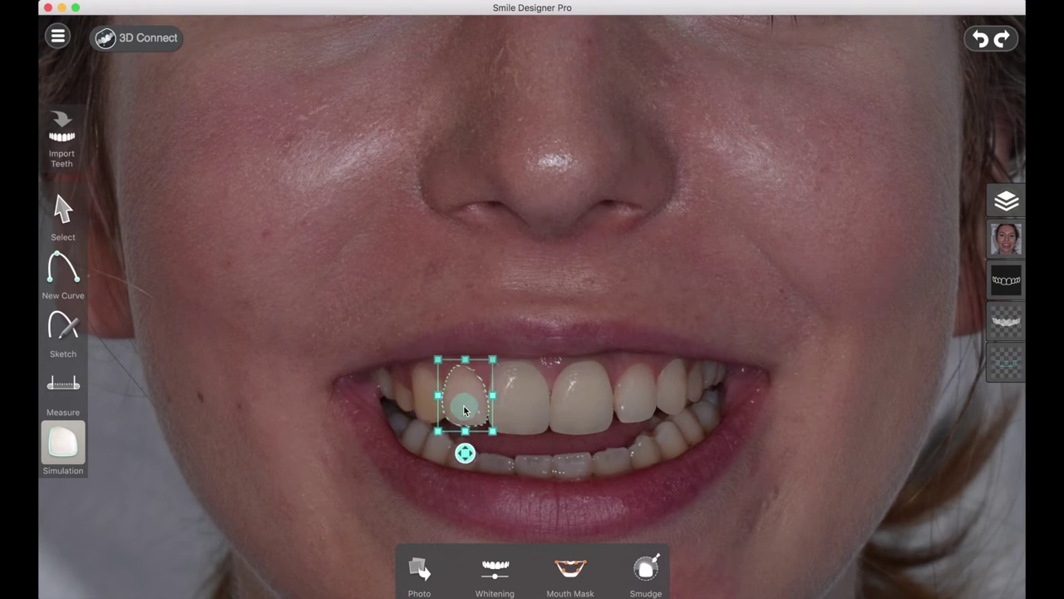
{"action": "left_click", "coordinate": [494, 436]}
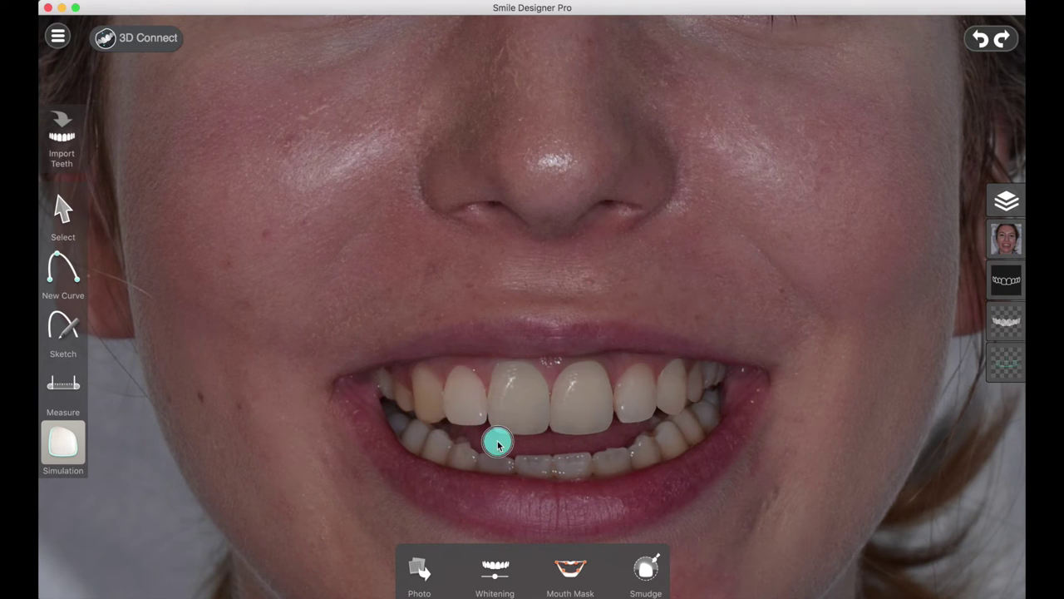
{"action": "left_click", "coordinate": [497, 437]}
{"action": "left_click", "coordinate": [423, 403]}
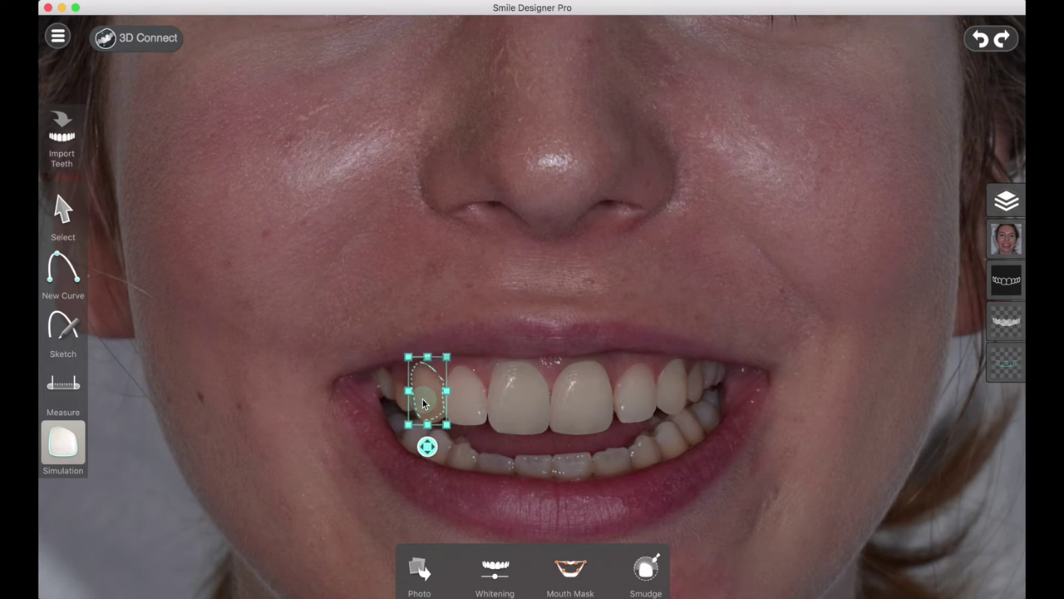
{"action": "mouse_move", "coordinate": [427, 446]}
{"action": "left_mouse_down"}
{"action": "mouse_move", "coordinate": [385, 442]}
{"action": "mouse_move", "coordinate": [443, 447]}
{"action": "mouse_move", "coordinate": [427, 443]}
{"action": "mouse_move", "coordinate": [442, 430]}
{"action": "mouse_move", "coordinate": [427, 446]}
{"action": "left_mouse_up"}
Shift the photo texture inside the patient's upper right first premolar to cover its outline with tooth surface.
{"action": "left_click", "coordinate": [387, 406]}
{"action": "left_click", "coordinate": [400, 405]}
{"action": "left_click_drag", "start_coordinate": [404, 435], "coordinate": [383, 431]}
{"action": "left_click", "coordinate": [429, 433]}
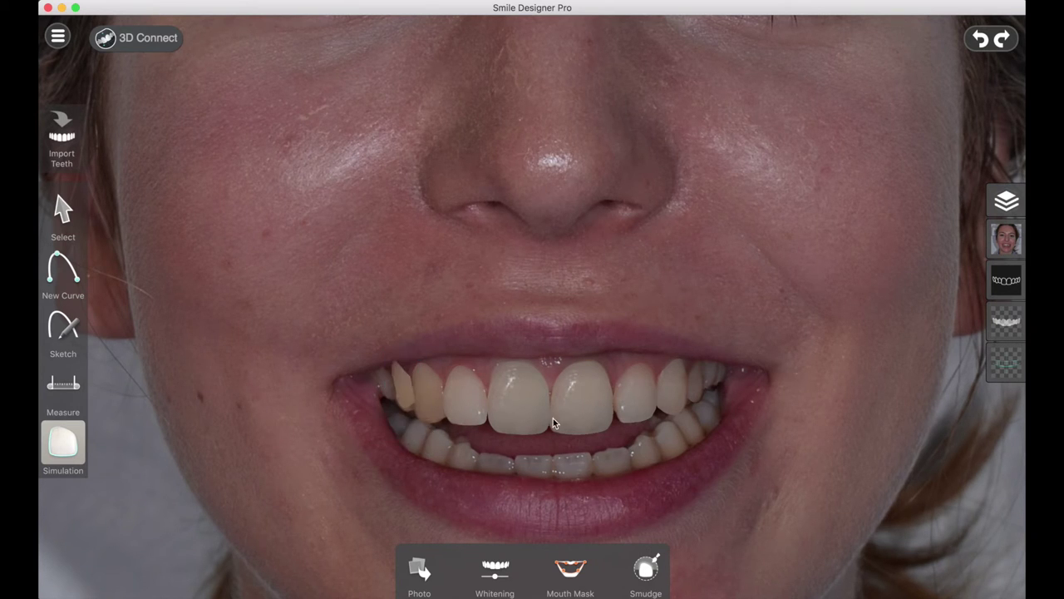
Shift the photo texture inside the patient's upper left canine and first premolar to fill their outlines.
{"action": "left_click", "coordinate": [673, 404]}
{"action": "left_click", "coordinate": [692, 420]}
{"action": "left_click_drag", "start_coordinate": [692, 420], "coordinate": [698, 422]}
{"action": "left_click", "coordinate": [699, 398]}
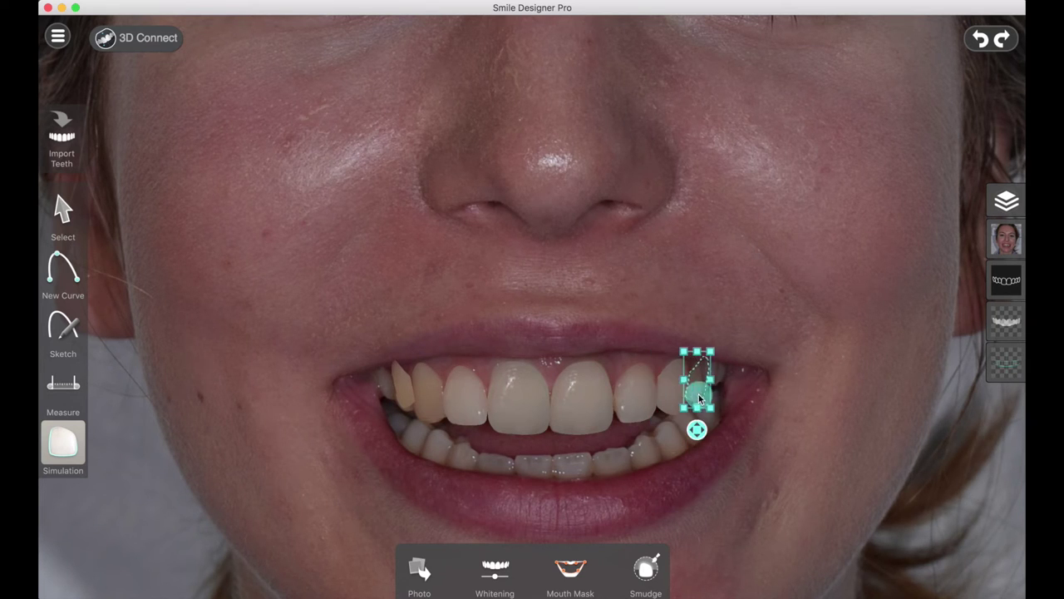
{"action": "left_click", "coordinate": [705, 426]}
{"action": "left_click_drag", "start_coordinate": [711, 428], "coordinate": [725, 419]}
Fine-tune the photo texture inside the patient's upper left canine and lateral incisor.
{"action": "left_click", "coordinate": [665, 400]}
{"action": "left_click_drag", "start_coordinate": [672, 441], "coordinate": [670, 441]}
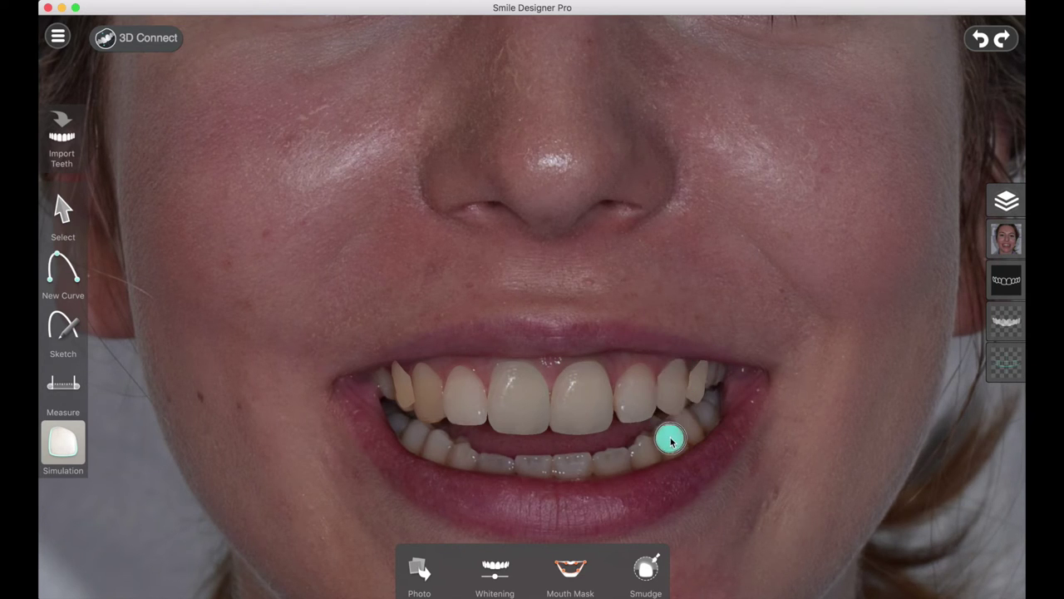
{"action": "left_click", "coordinate": [671, 440]}
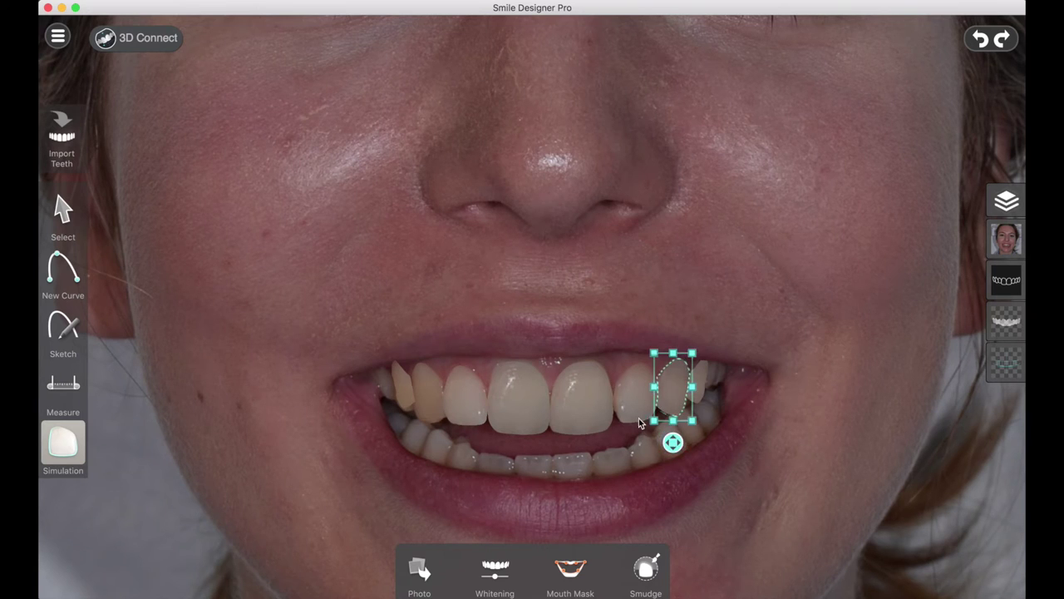
{"action": "left_click", "coordinate": [644, 428]}
{"action": "left_click", "coordinate": [663, 439]}
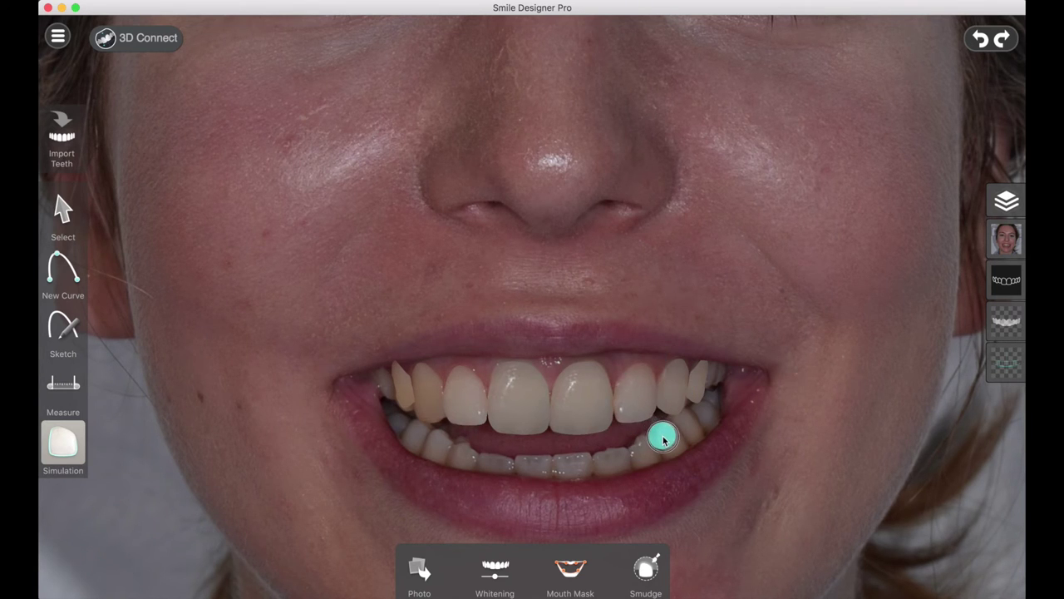
{"action": "left_click", "coordinate": [662, 438]}
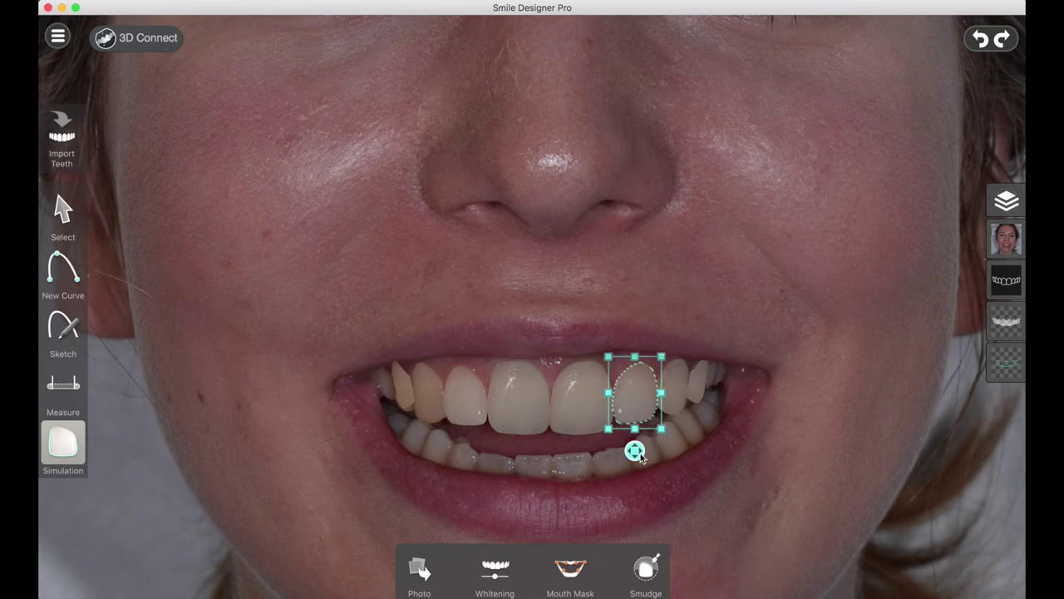
{"action": "left_click", "coordinate": [559, 481]}
Reposition the texture of the patient's upper right canine and first premolar to use lighter tooth surface from the photo.
{"action": "left_click", "coordinate": [425, 410]}
{"action": "left_click_drag", "start_coordinate": [427, 441], "coordinate": [392, 388]}
{"action": "left_click", "coordinate": [480, 460]}
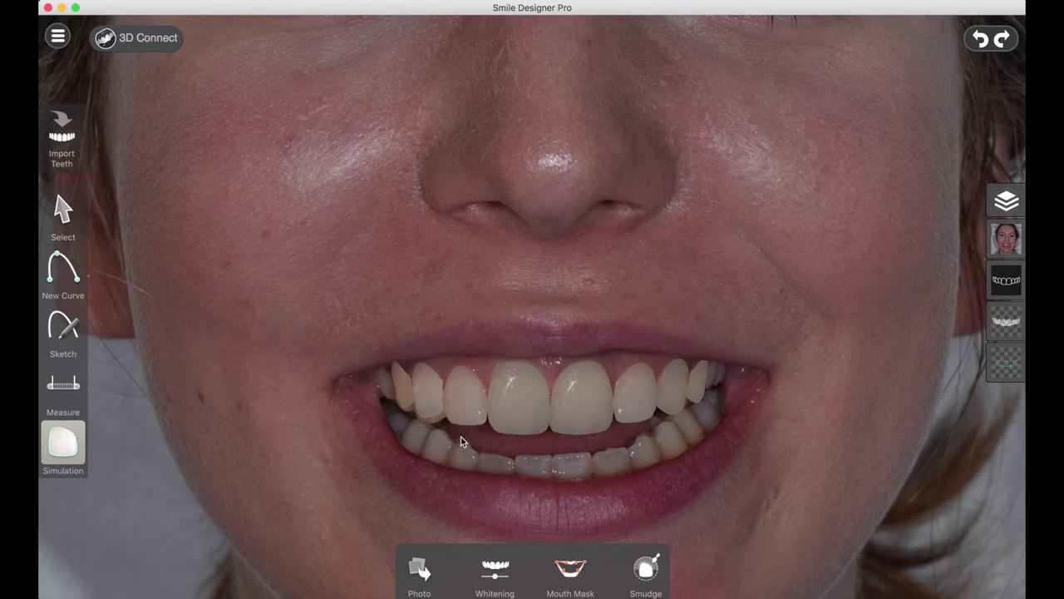
{"action": "left_click", "coordinate": [413, 406]}
{"action": "left_click_drag", "start_coordinate": [404, 436], "coordinate": [362, 428]}
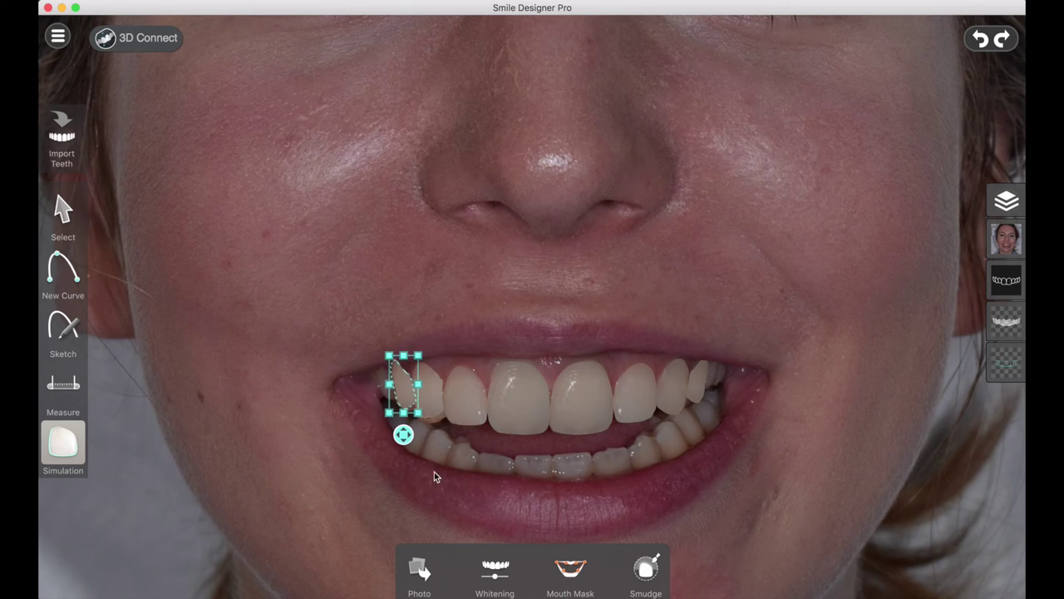
{"action": "left_click", "coordinate": [492, 486]}
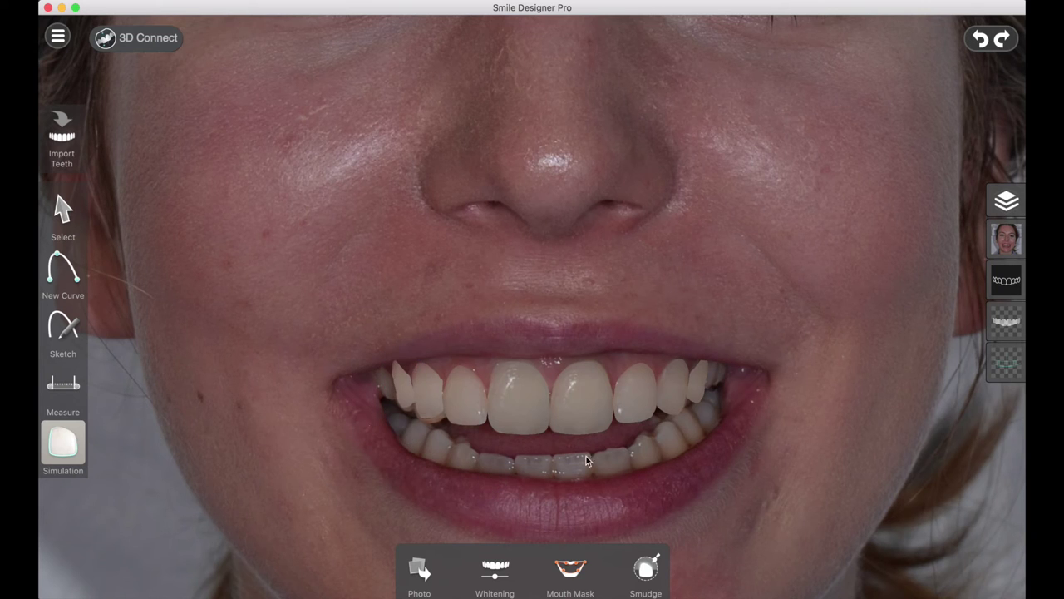
Move the mouth mask's upper points near the patient's right mouth corner onto the lip edge and apply the mask.
{"action": "left_click", "coordinate": [575, 572]}
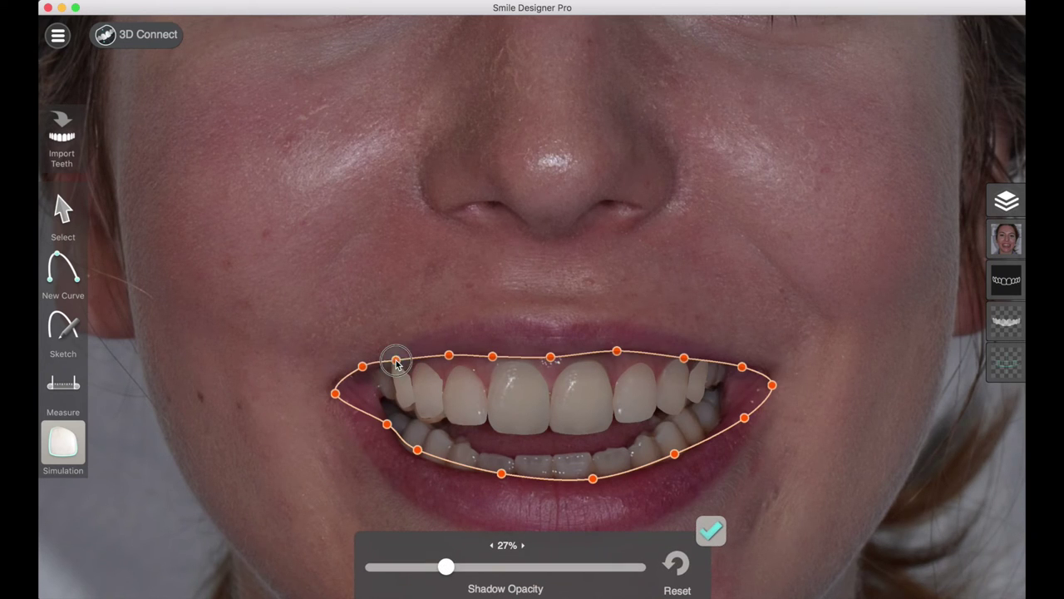
{"action": "left_click_drag", "start_coordinate": [397, 363], "coordinate": [362, 375]}
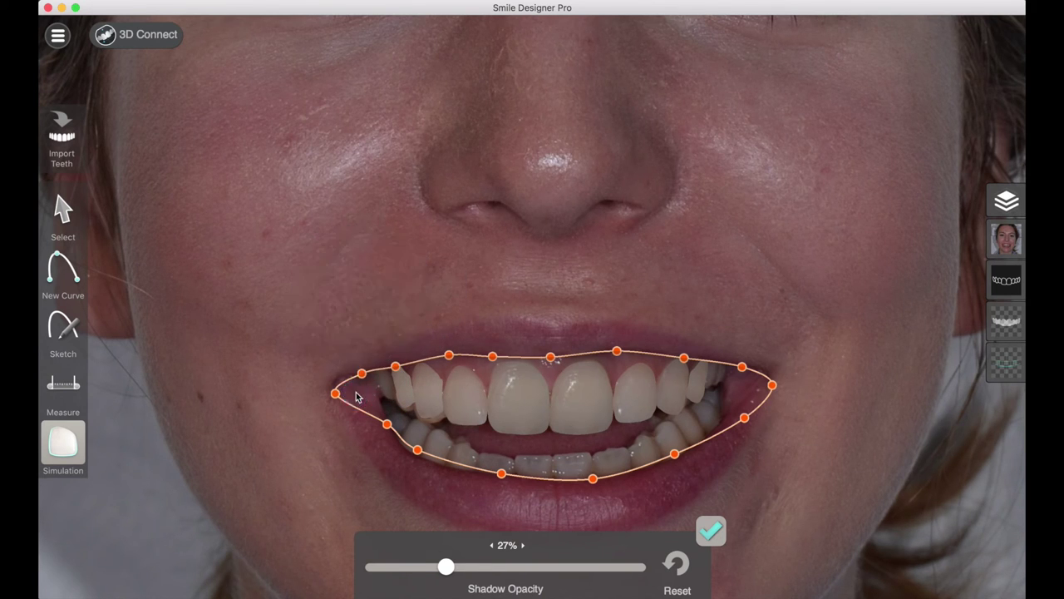
{"action": "left_click", "coordinate": [711, 530]}
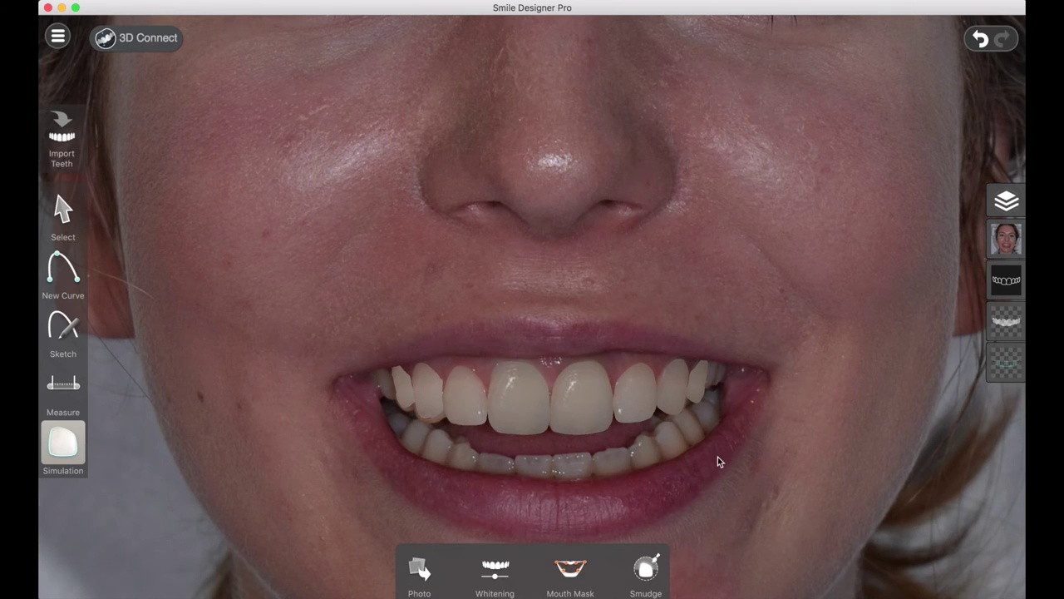
Smudge the surfaces of the simulated canines, premolars and incisors with a 37% brush size and apply the result.
{"action": "scroll", "coordinate": [718, 457], "scroll_direction": "down", "scroll_amount": 2}
{"action": "left_click_drag", "start_coordinate": [737, 221], "coordinate": [710, 139]}
{"action": "scroll", "coordinate": [709, 359], "scroll_direction": "down", "scroll_amount": 2}
{"action": "scroll", "coordinate": [708, 357], "scroll_direction": "up", "scroll_amount": 2}
{"action": "scroll", "coordinate": [710, 139], "scroll_direction": "up", "scroll_amount": 2}
{"action": "scroll", "coordinate": [710, 139], "scroll_direction": "up", "scroll_amount": 2}
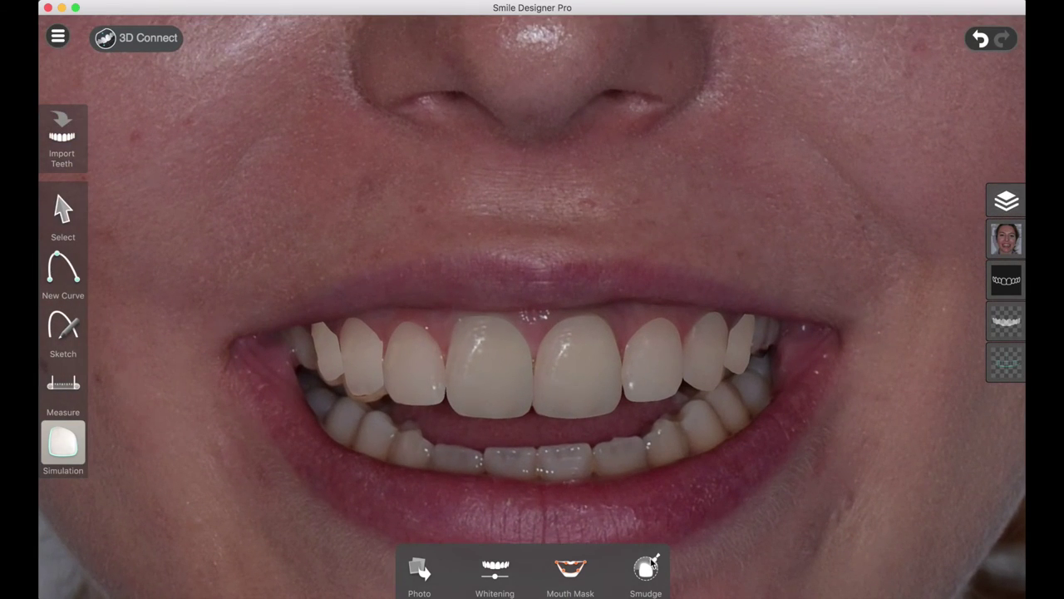
{"action": "left_click", "coordinate": [653, 565]}
{"action": "left_click_drag", "start_coordinate": [417, 566], "coordinate": [463, 566]}
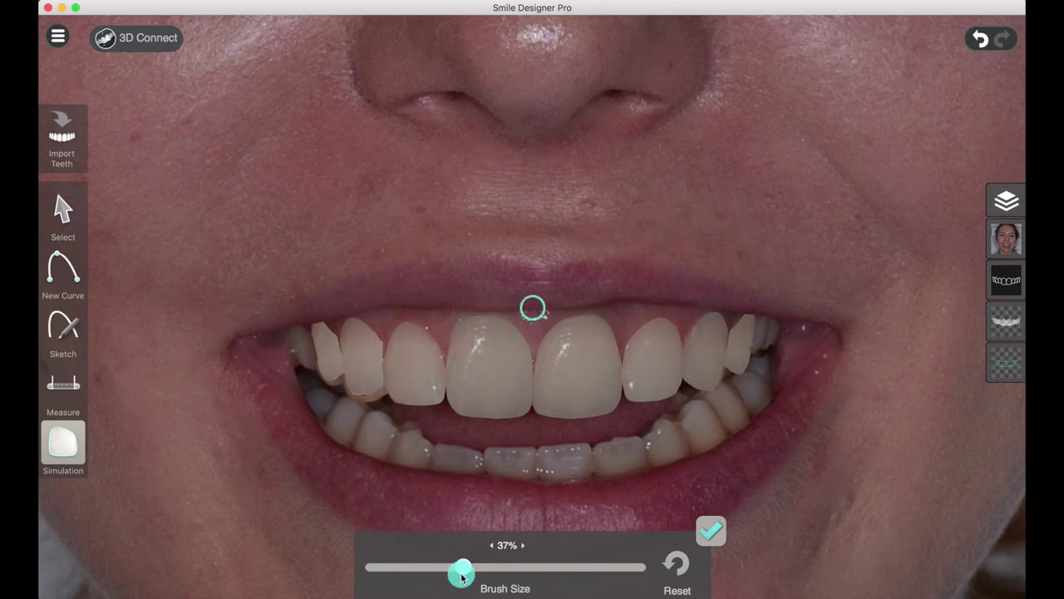
{"action": "left_click_drag", "start_coordinate": [399, 366], "coordinate": [337, 378]}
{"action": "mouse_move", "coordinate": [317, 339]}
{"action": "left_mouse_down"}
{"action": "mouse_move", "coordinate": [327, 380]}
{"action": "mouse_move", "coordinate": [327, 336]}
{"action": "mouse_move", "coordinate": [342, 385]}
{"action": "mouse_move", "coordinate": [358, 348]}
{"action": "mouse_move", "coordinate": [385, 372]}
{"action": "left_mouse_up"}
{"action": "left_click_drag", "start_coordinate": [683, 342], "coordinate": [694, 382]}
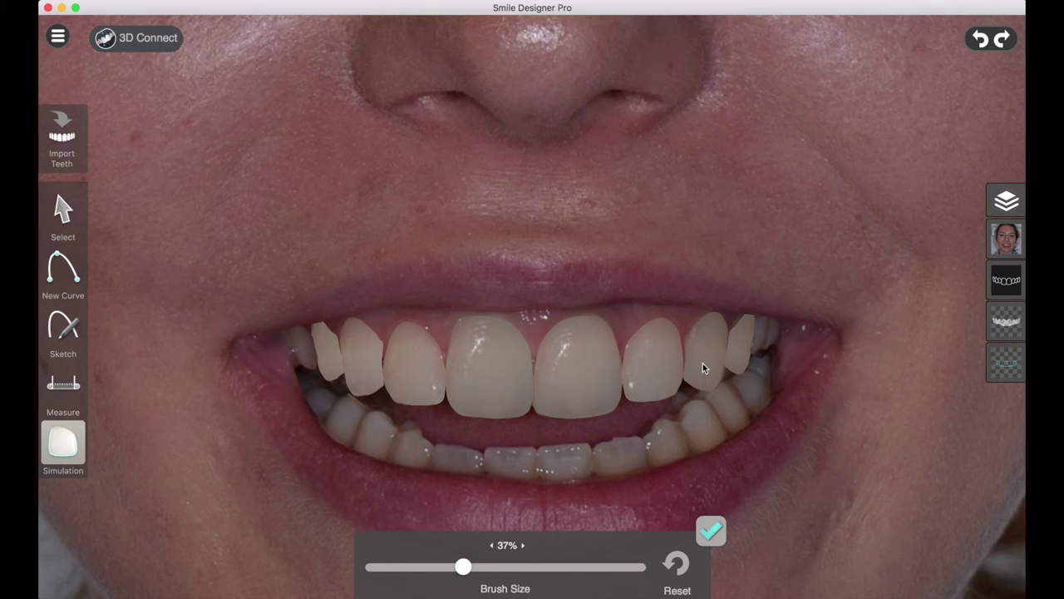
{"action": "left_click_drag", "start_coordinate": [623, 391], "coordinate": [594, 357]}
{"action": "left_click", "coordinate": [706, 526]}
Adjust the outlines of the patient's upper right canine and neighbouring teeth so that they fit together.
{"action": "left_click", "coordinate": [65, 212]}
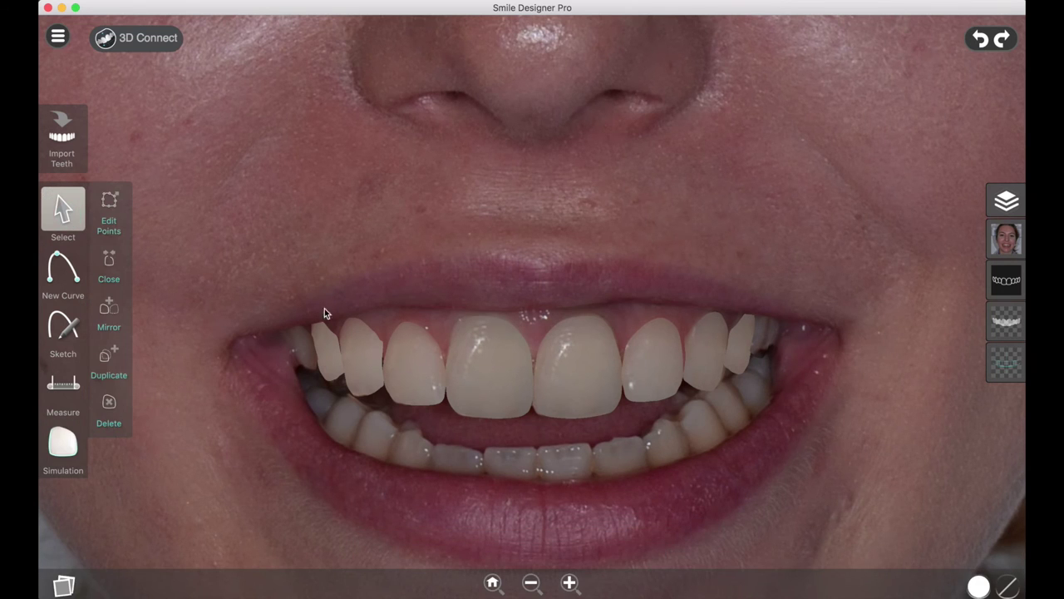
{"action": "left_click", "coordinate": [361, 362]}
{"action": "left_click_drag", "start_coordinate": [384, 359], "coordinate": [348, 349]}
{"action": "left_click", "coordinate": [336, 357]}
{"action": "left_click", "coordinate": [275, 433]}
{"action": "left_click", "coordinate": [324, 373]}
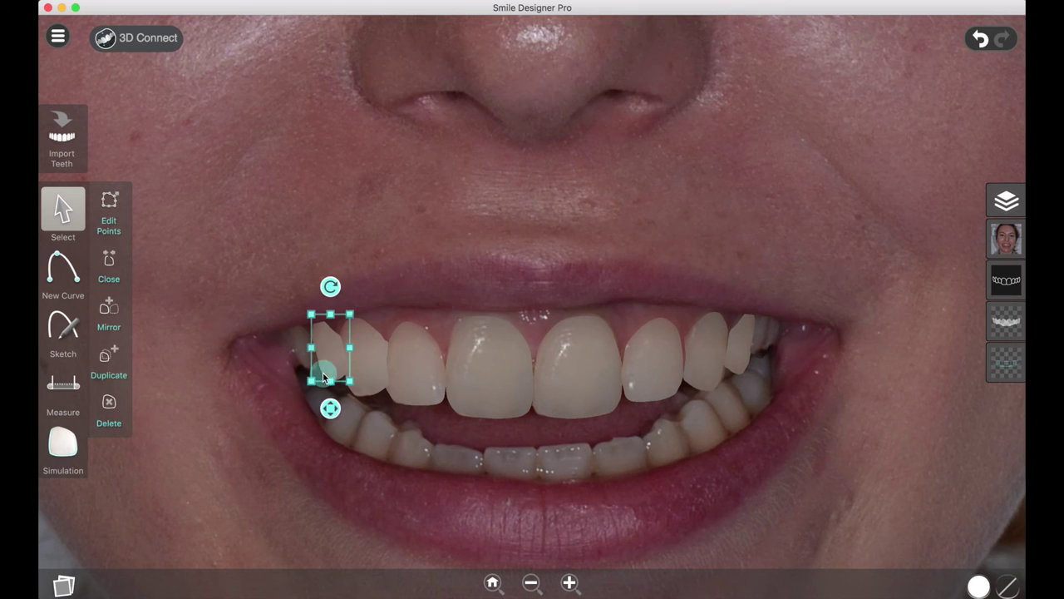
{"action": "left_click", "coordinate": [366, 372]}
{"action": "left_click", "coordinate": [421, 376]}
{"action": "left_click", "coordinate": [486, 372]}
{"action": "left_click", "coordinate": [405, 457]}
Deselect the tooth outline and set the whitening of all simulated teeth to 30%.
{"action": "scroll", "coordinate": [404, 457], "scroll_direction": "down", "scroll_amount": 2}
{"action": "scroll", "coordinate": [405, 457], "scroll_direction": "down", "scroll_amount": 3}
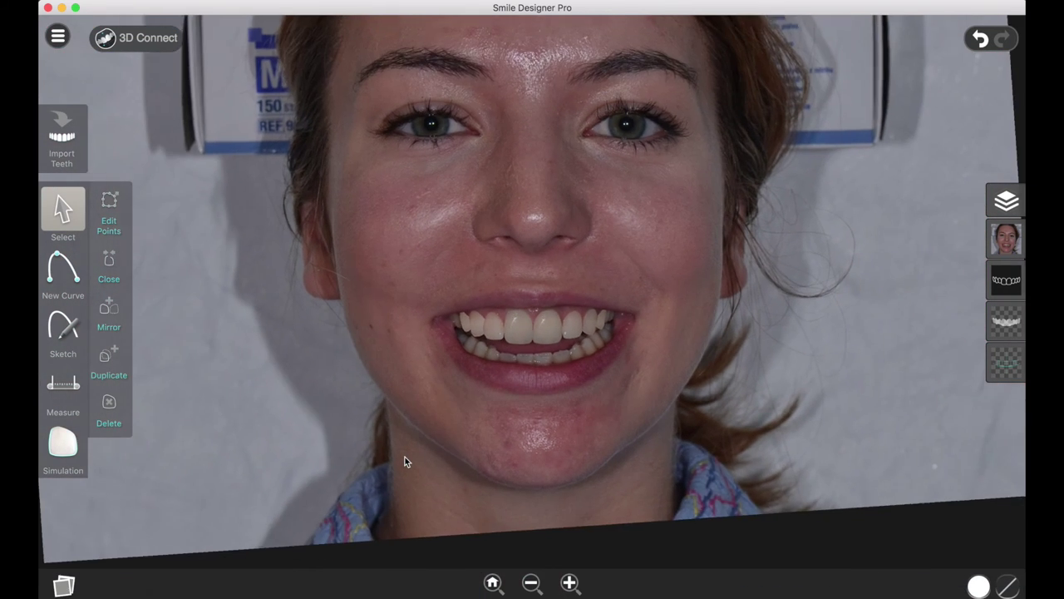
{"action": "left_click", "coordinate": [435, 216]}
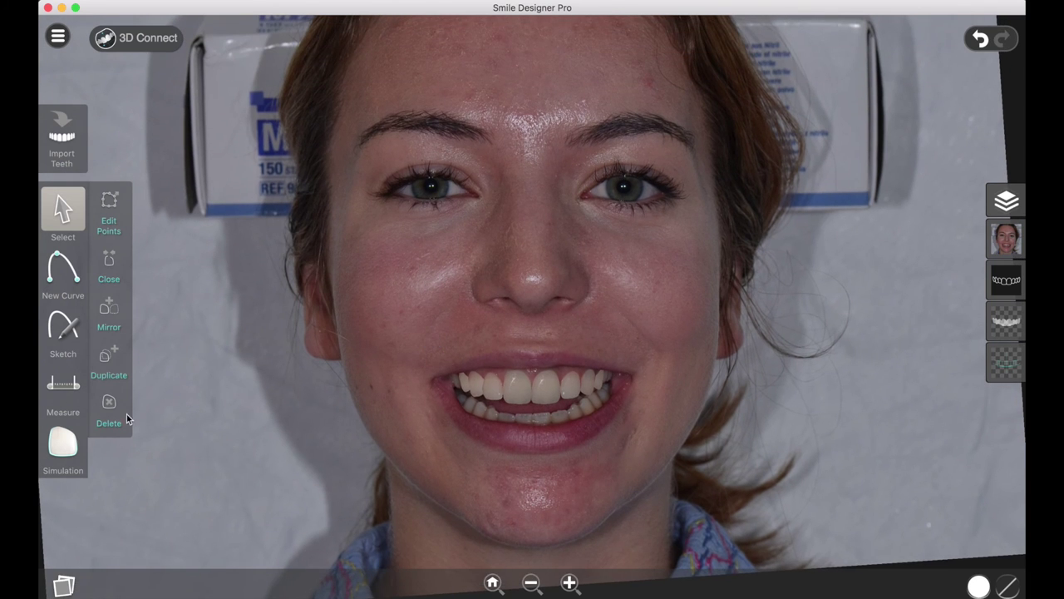
{"action": "left_click", "coordinate": [63, 445]}
{"action": "left_click", "coordinate": [492, 572]}
{"action": "left_click_drag", "start_coordinate": [375, 566], "coordinate": [414, 567]}
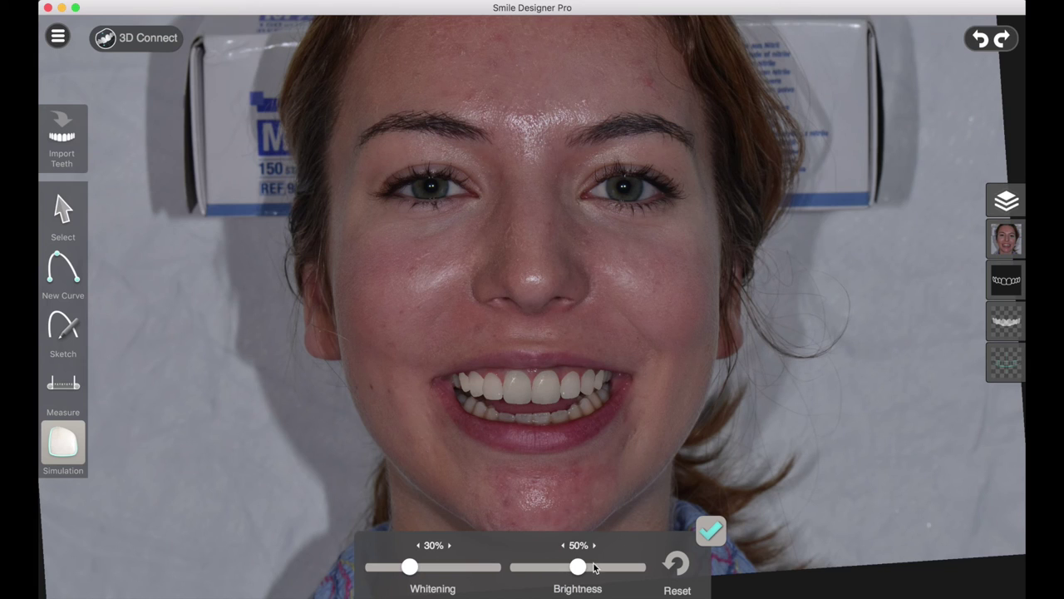
Lower the brightness of the simulated upper first premolars on both sides to 35%.
{"action": "left_click", "coordinate": [466, 382]}
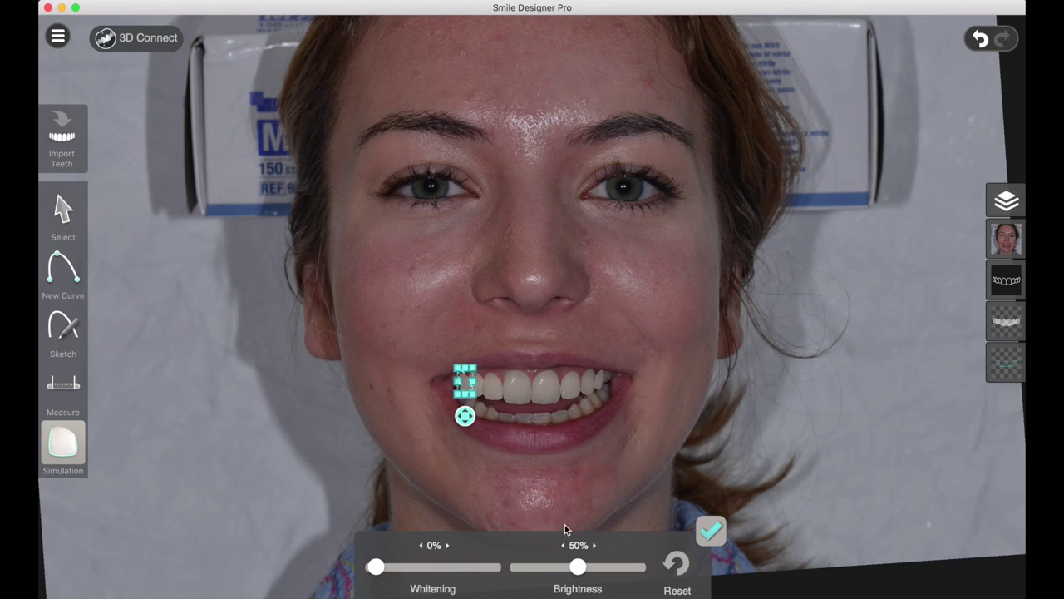
{"action": "left_click_drag", "start_coordinate": [576, 564], "coordinate": [559, 565]}
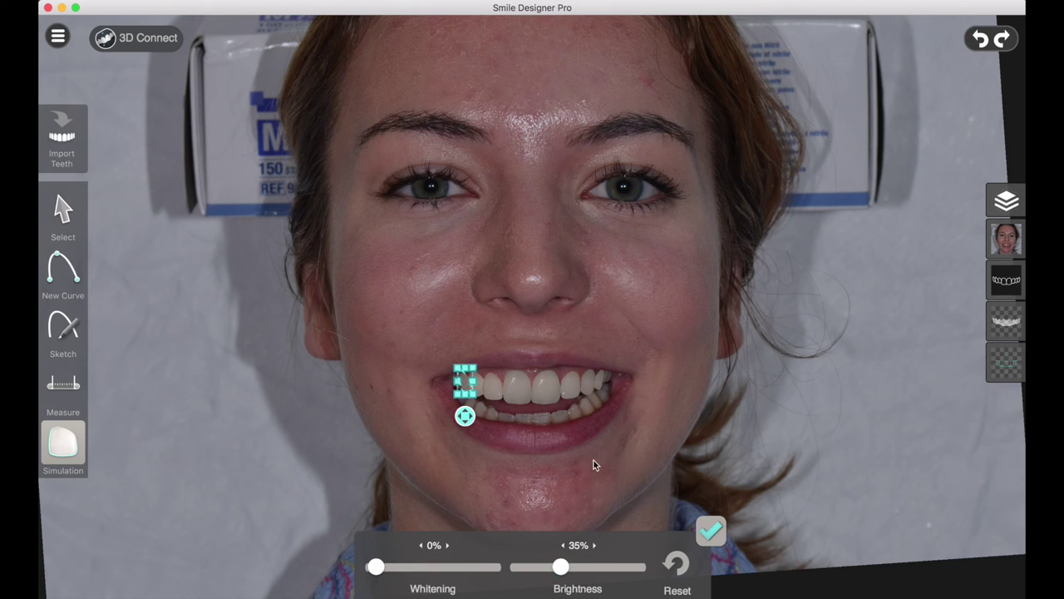
{"action": "left_click", "coordinate": [603, 386]}
{"action": "left_click_drag", "start_coordinate": [575, 567], "coordinate": [562, 566]}
{"action": "left_click", "coordinate": [558, 441]}
Fine-tune the brightness of the upper first premolars on both sides, check the canines, and apply the whitening settings.
{"action": "scroll", "coordinate": [557, 307], "scroll_direction": "up", "scroll_amount": 5}
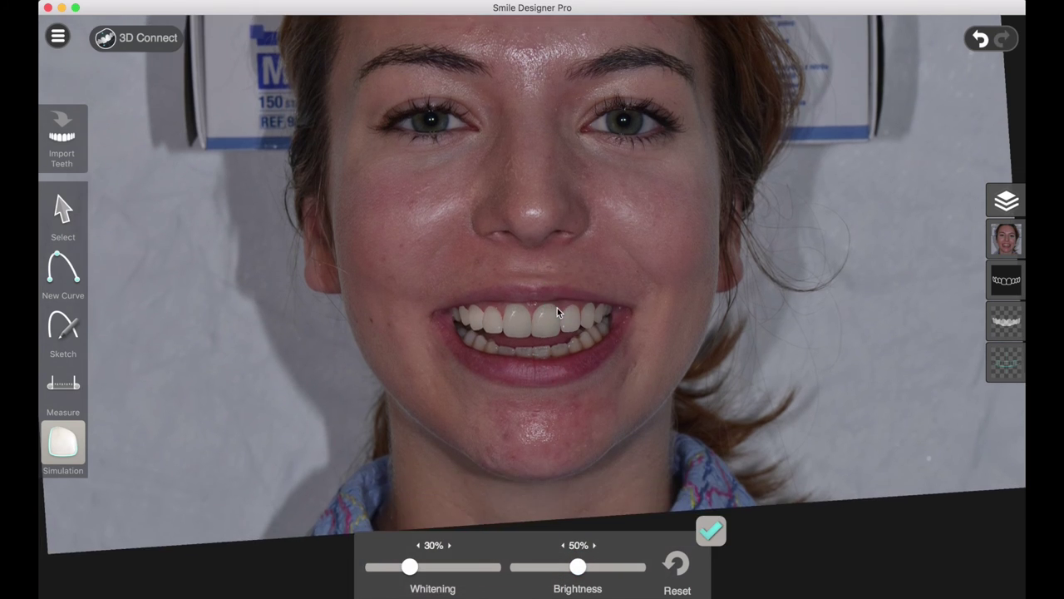
{"action": "scroll", "coordinate": [557, 310], "scroll_direction": "up", "scroll_amount": 3}
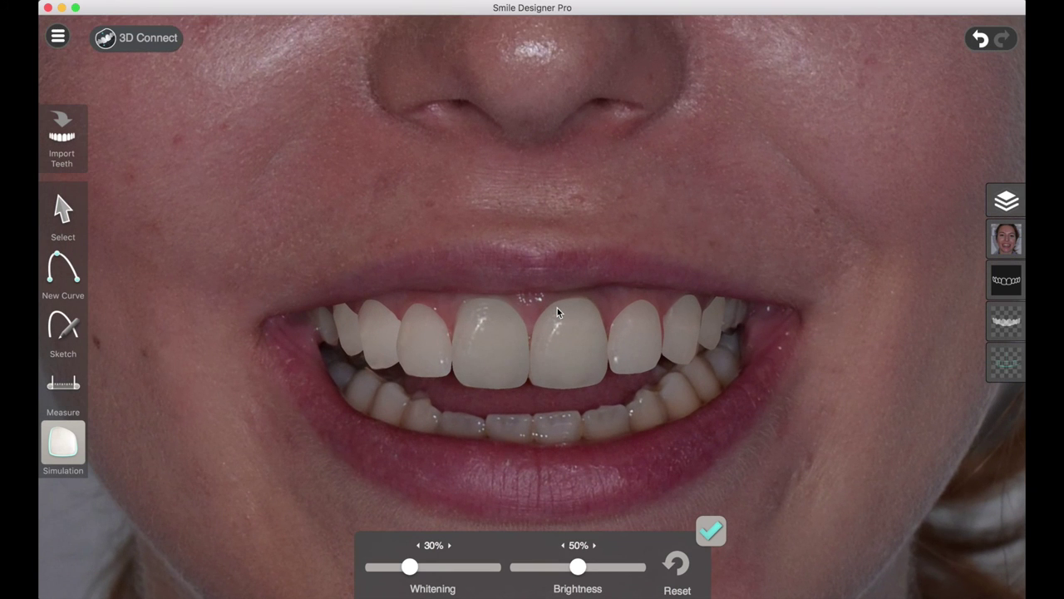
{"action": "left_click", "coordinate": [349, 335]}
{"action": "left_click_drag", "start_coordinate": [565, 571], "coordinate": [555, 570]}
{"action": "left_click", "coordinate": [707, 341]}
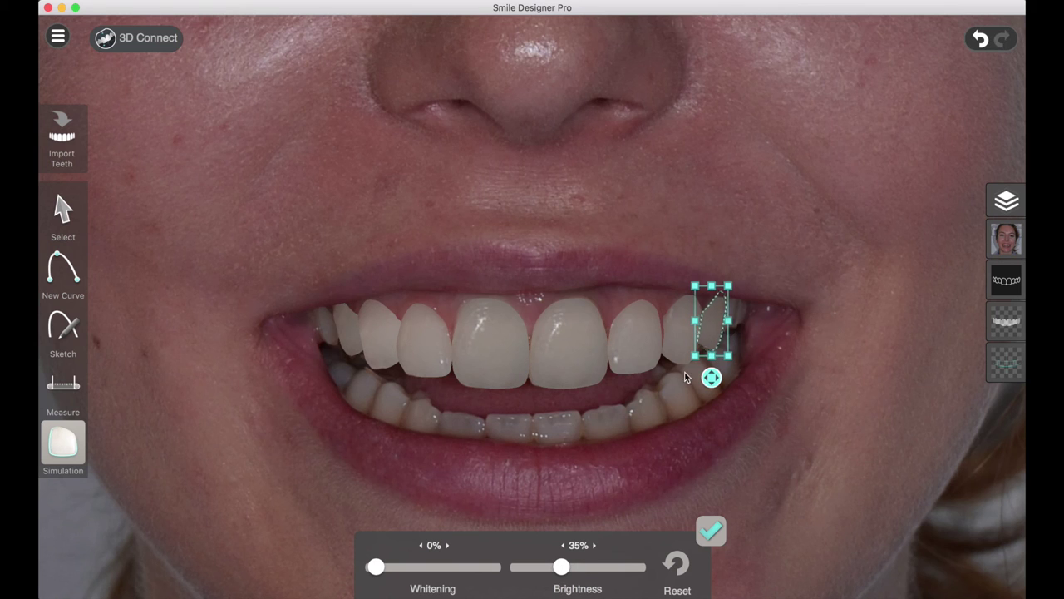
{"action": "mouse_move", "coordinate": [566, 568]}
{"action": "left_mouse_down"}
{"action": "mouse_move", "coordinate": [548, 568]}
{"action": "mouse_move", "coordinate": [572, 567]}
{"action": "mouse_move", "coordinate": [562, 566]}
{"action": "left_mouse_up"}
{"action": "left_click", "coordinate": [675, 347]}
{"action": "left_click", "coordinate": [382, 350]}
{"action": "left_click", "coordinate": [710, 530]}
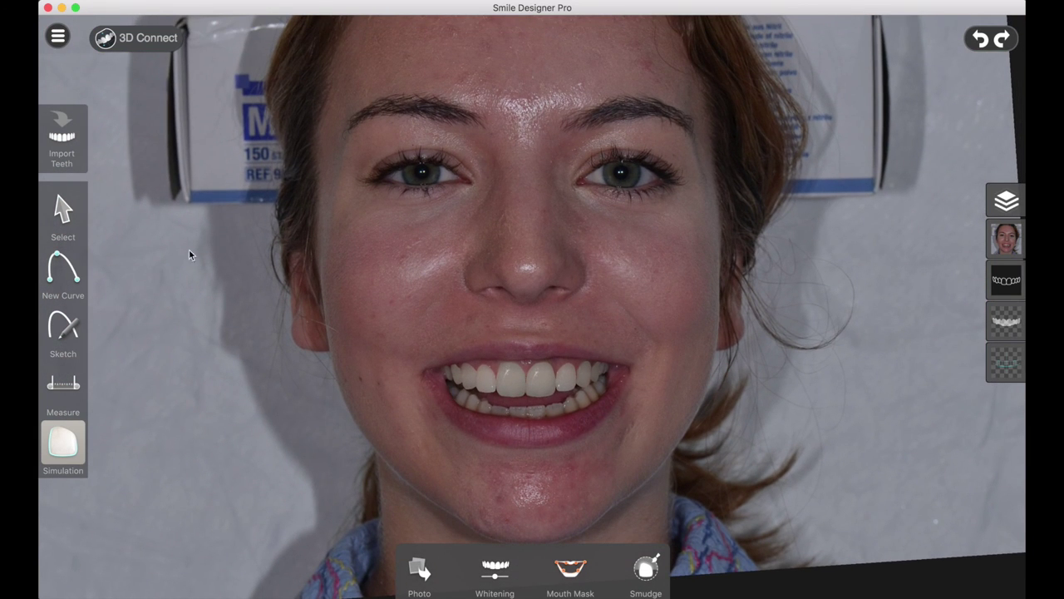
Open the export view with a horizontal side-by-side layout of the original and simulated smiles, and frame the patient's whole face.
{"action": "left_click", "coordinate": [55, 38]}
{"action": "left_click", "coordinate": [68, 395]}
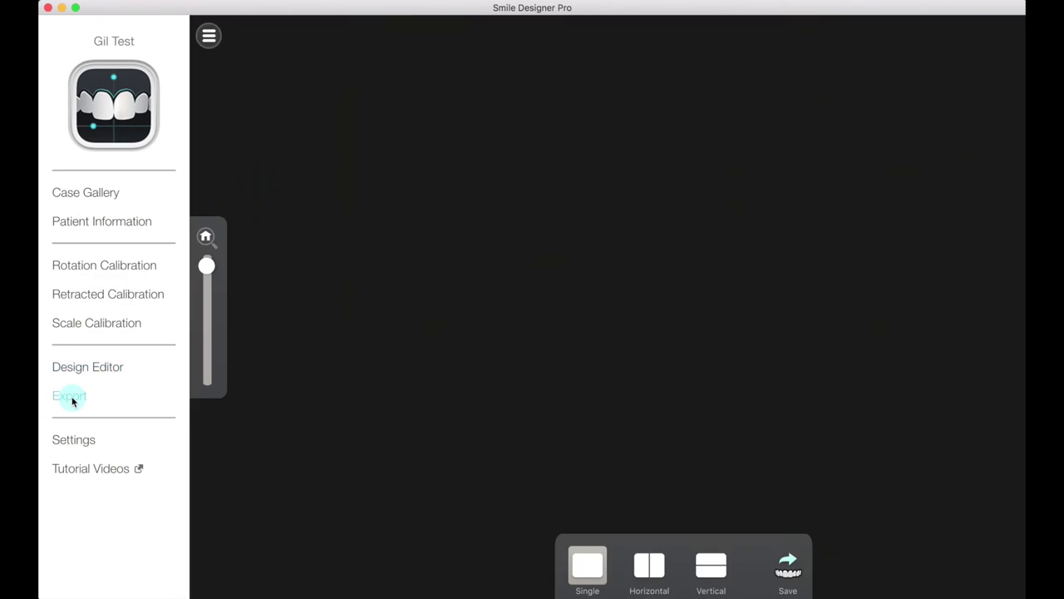
{"action": "left_click", "coordinate": [499, 566]}
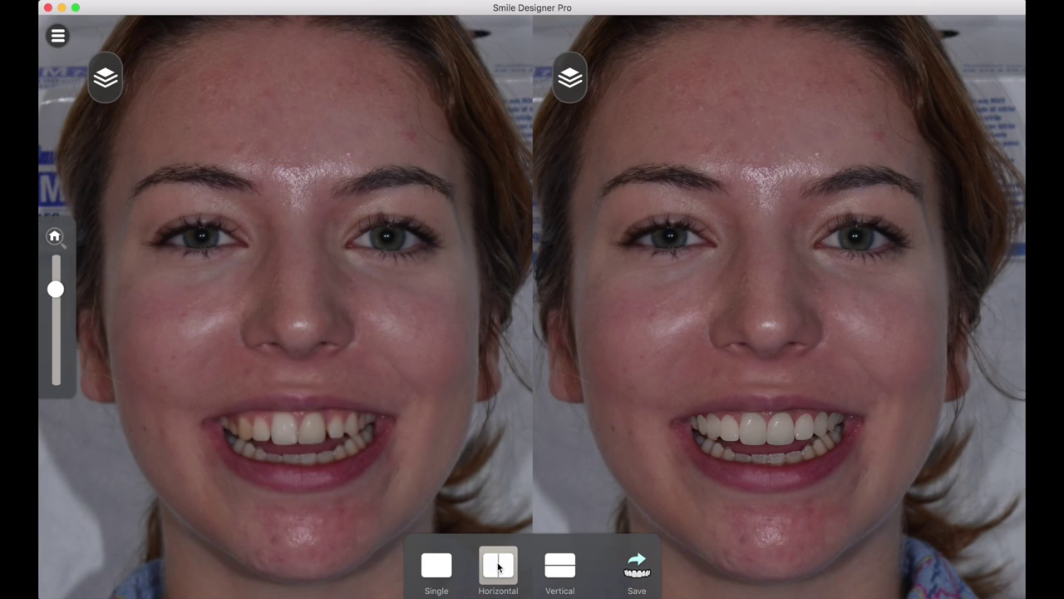
{"action": "left_click_drag", "start_coordinate": [448, 432], "coordinate": [427, 458]}
{"action": "scroll", "coordinate": [427, 458], "scroll_direction": "down", "scroll_amount": 2}
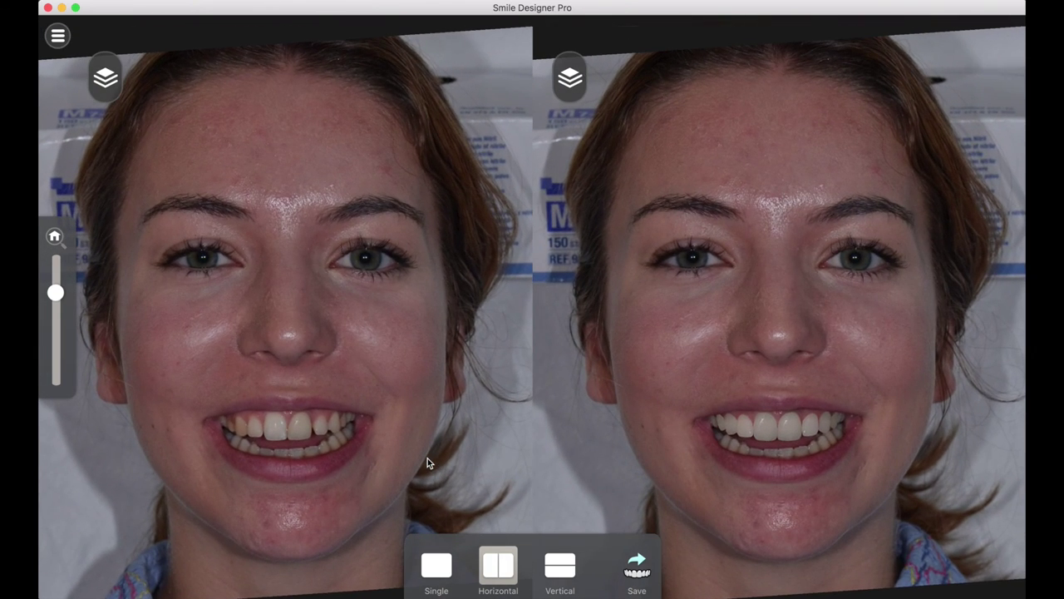